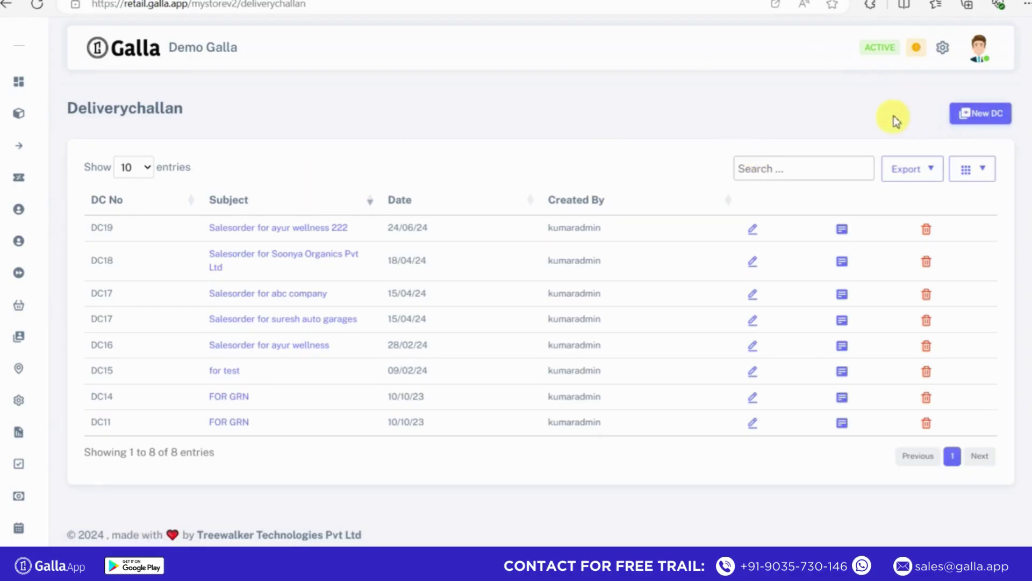
Step: Start a new delivery challan and set its subject to "Salesorder for Soonya retail pvt ltd."
click(982, 114)
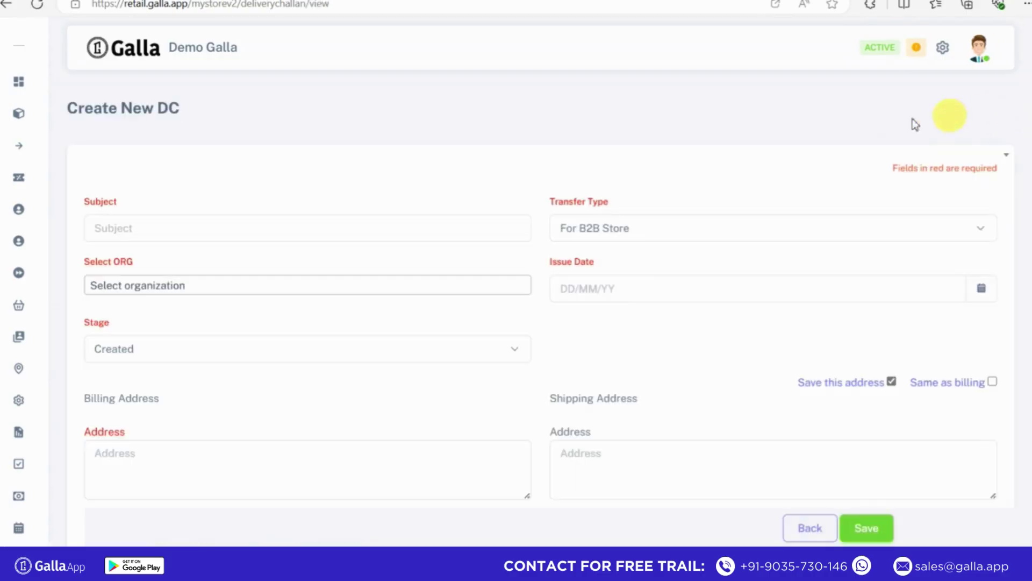
drag(1031, 100, 1025, 19)
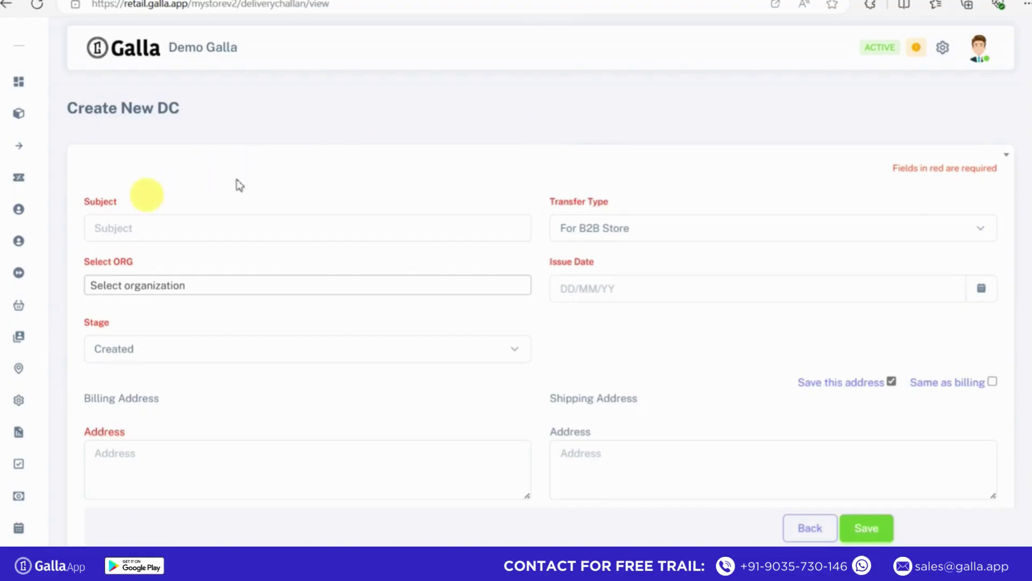
triple_click(1000, 174)
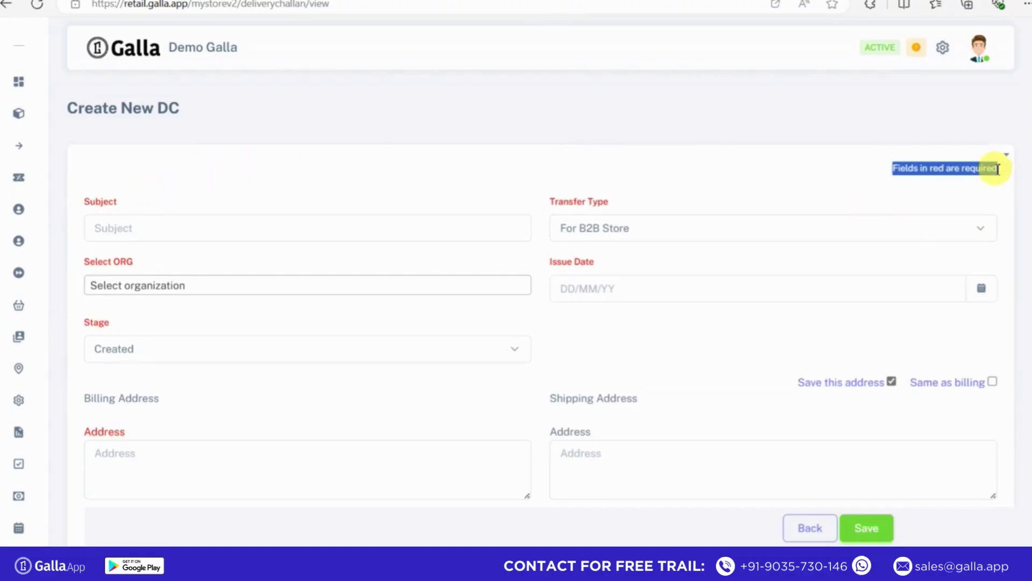
click(305, 231)
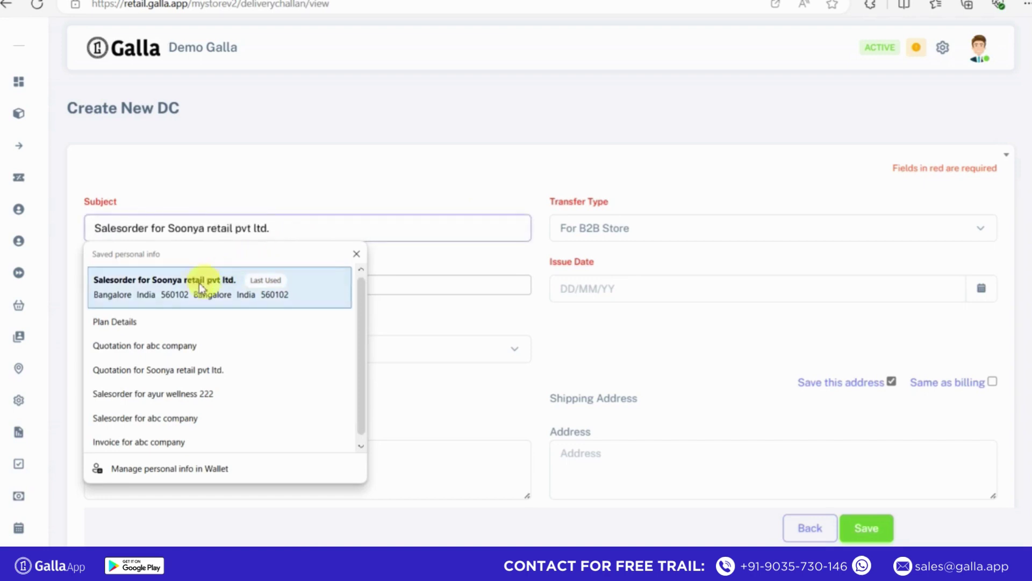
click(186, 286)
click(105, 228)
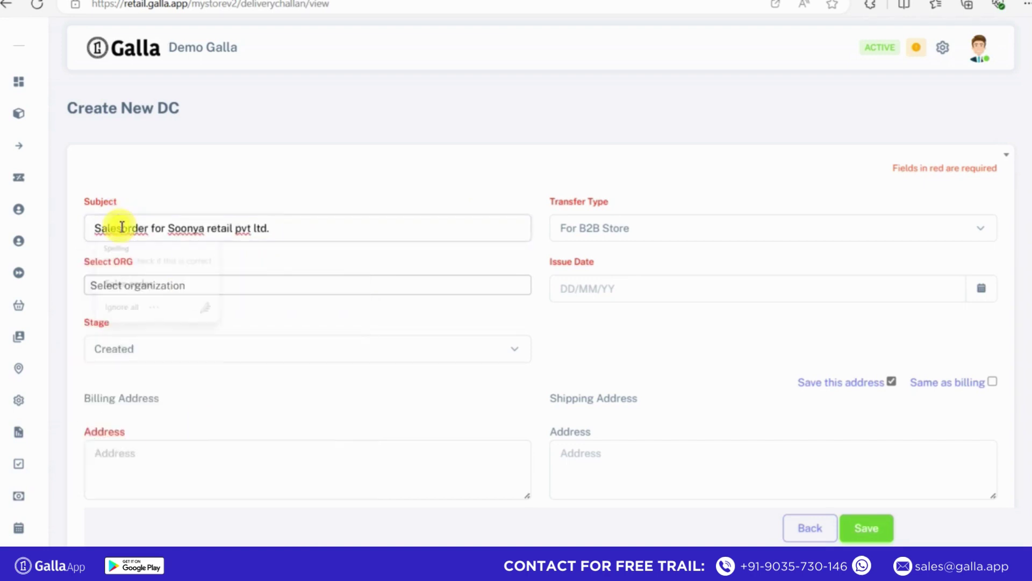
Step: Set the challan's transfer type to For Own Store and choose Demo store as the destination store
click(651, 226)
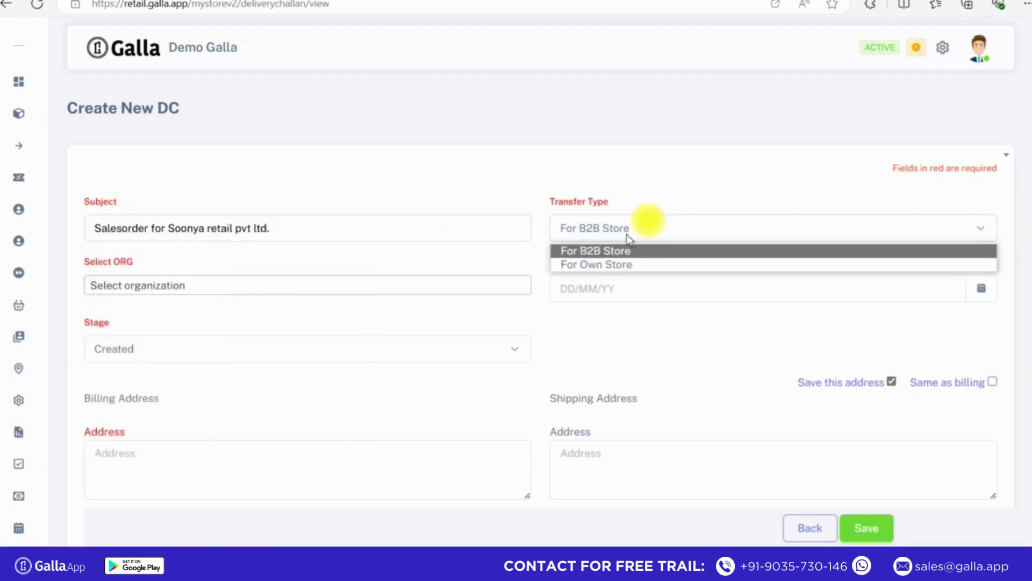
click(590, 265)
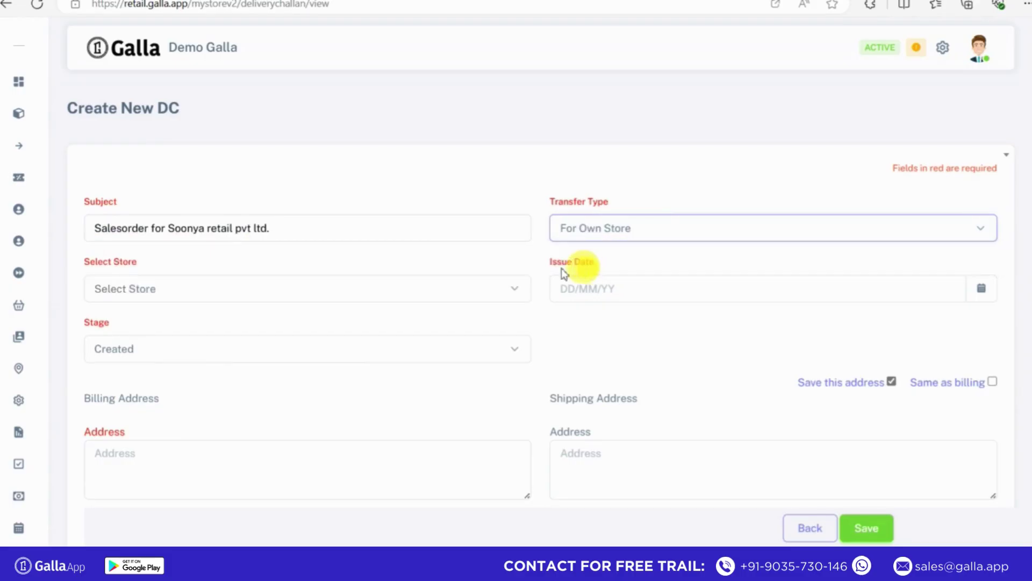
click(406, 293)
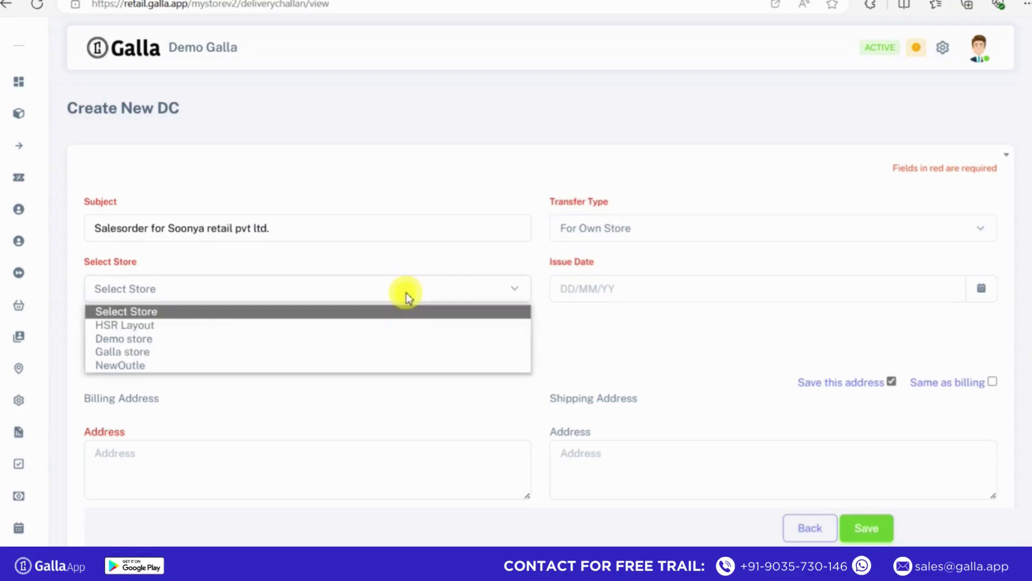
click(157, 340)
Step: Set the challan's issue date to 15/07/2024 and its stage to Approved
click(622, 288)
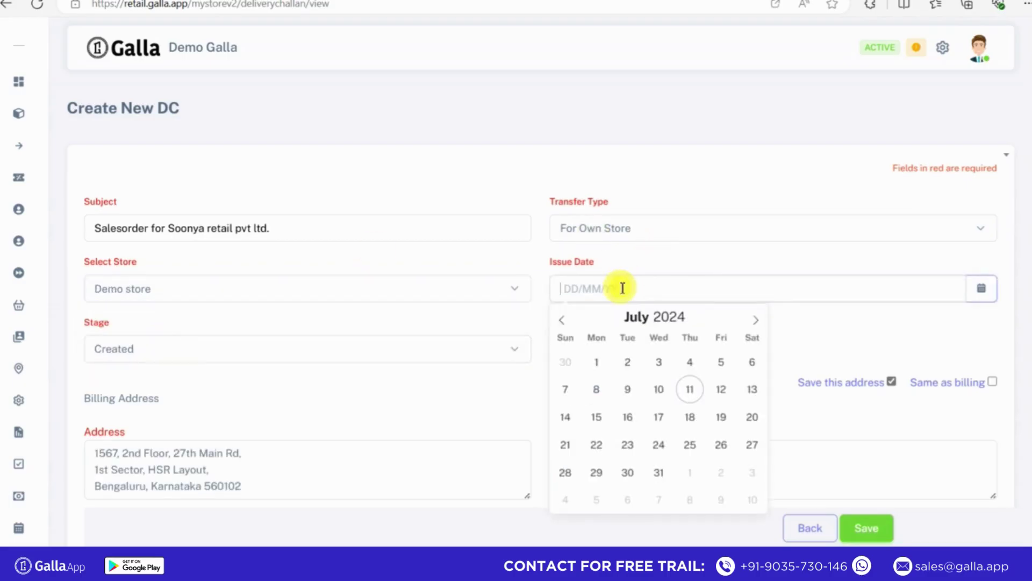
click(596, 419)
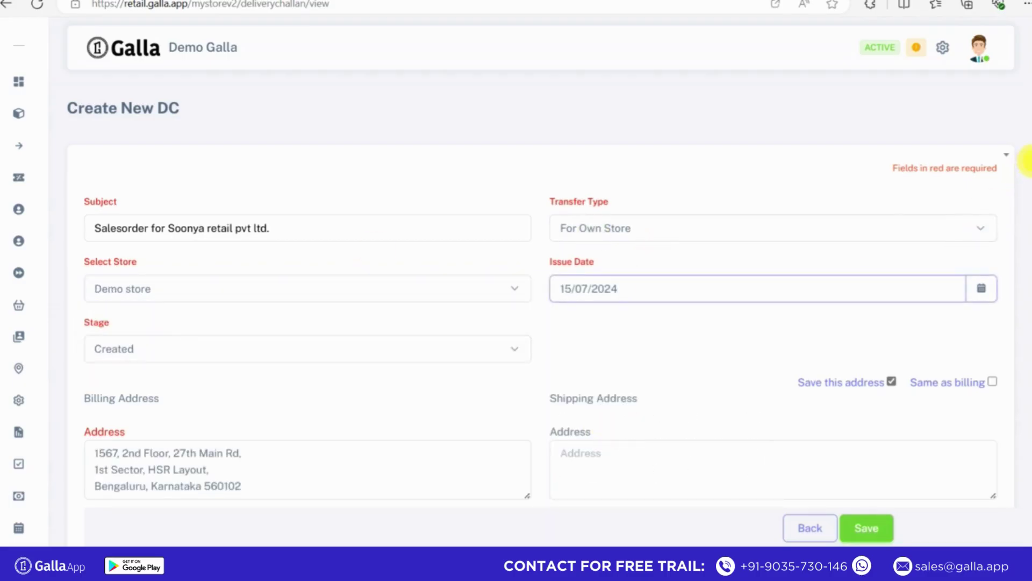
scroll(361, 226, down, 3)
click(351, 226)
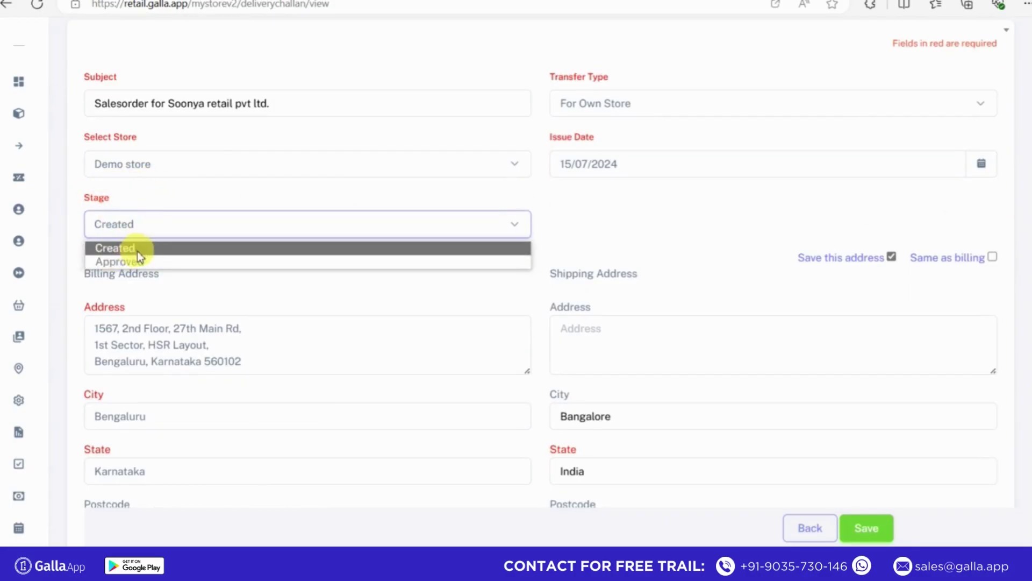
click(131, 264)
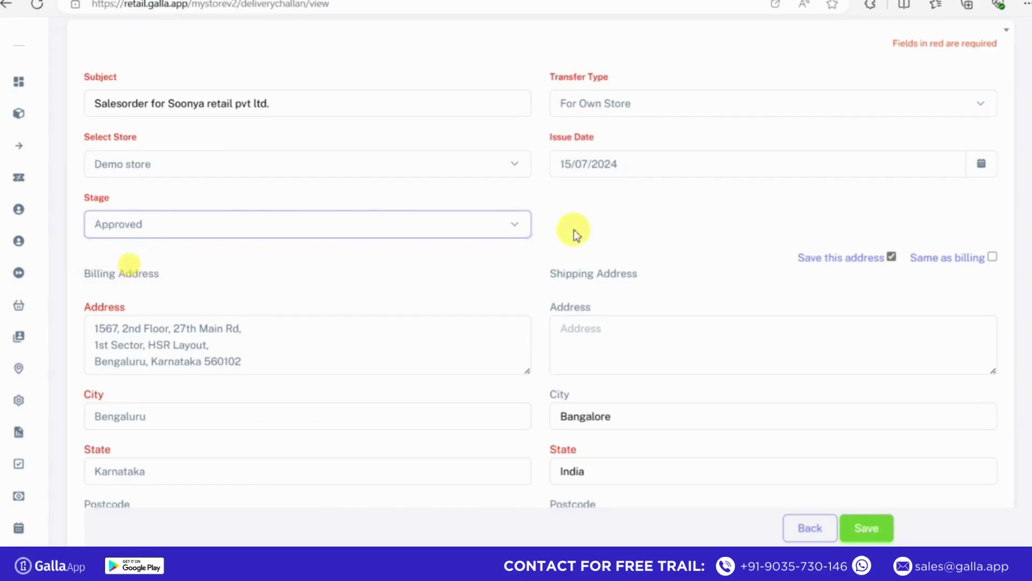
Step: Enter placeholder text as the shipping address and set both State GST Codes, billing and shipping, to 02-HIMACHAL PRADESH
scroll(1024, 202, down, 2)
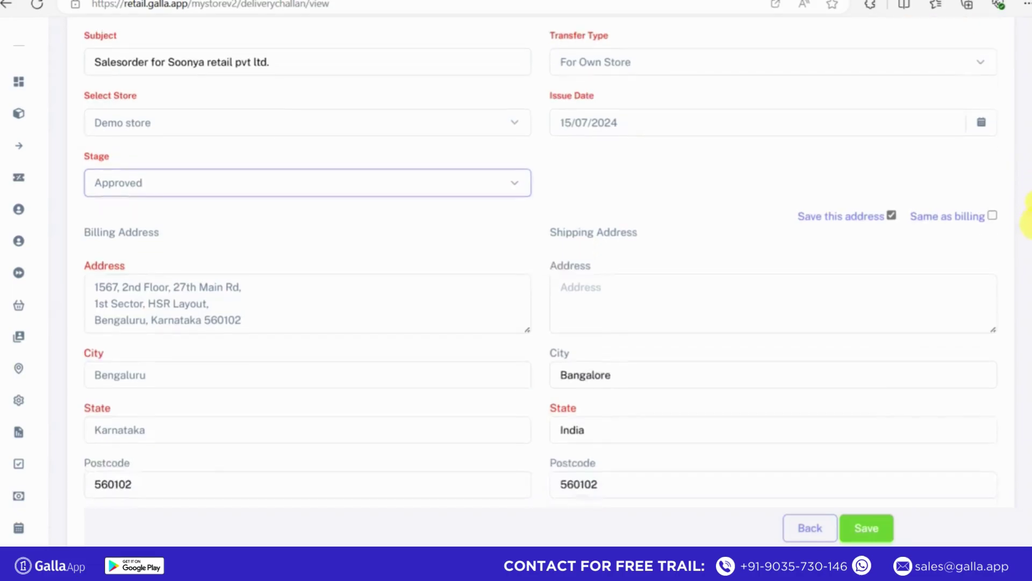
click(613, 293)
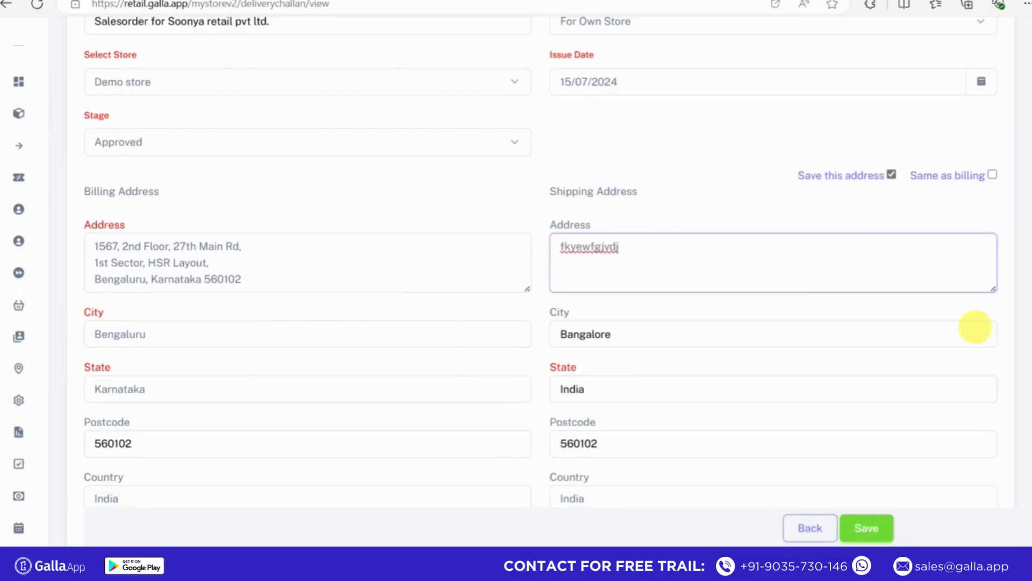
scroll(1025, 220, down, 6)
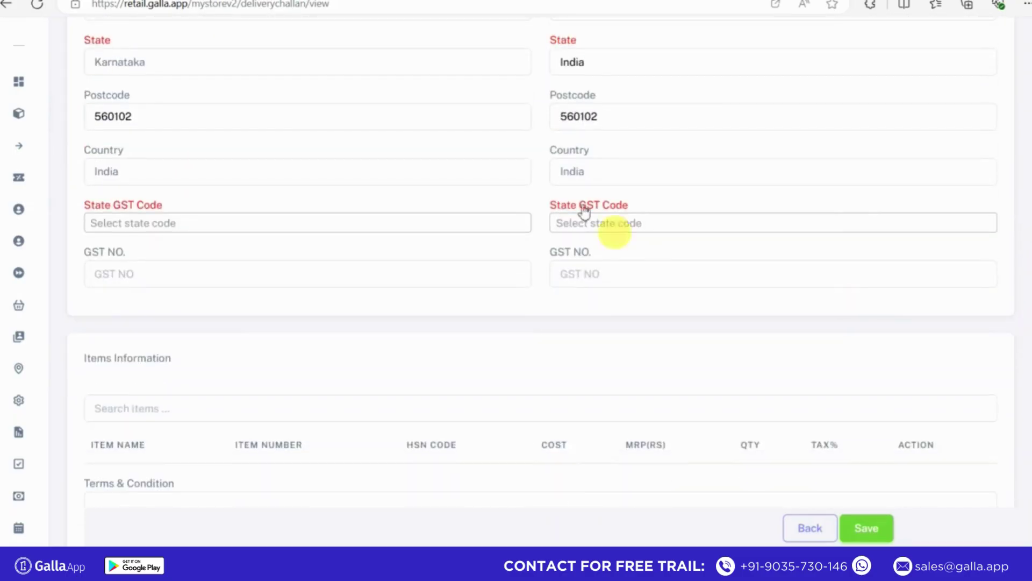
click(484, 232)
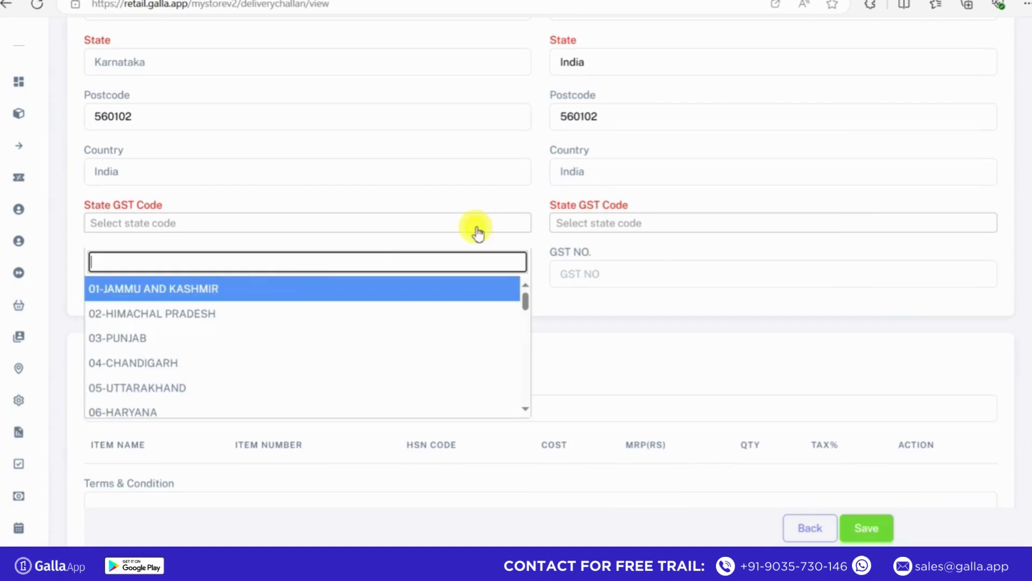
click(247, 311)
click(577, 228)
click(565, 315)
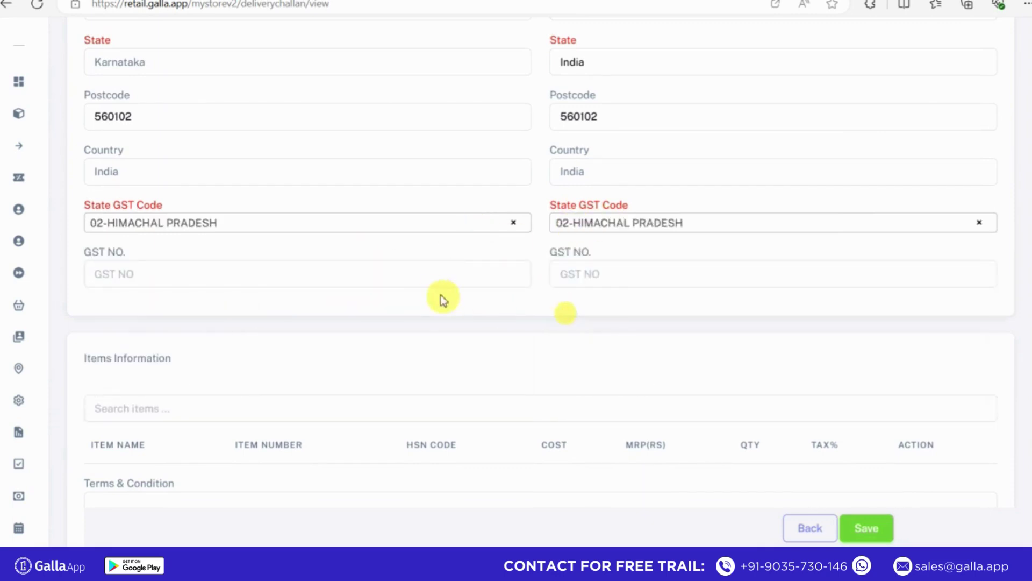
Step: Fill in the GST numbers for the billing address and the shipping address
click(430, 278)
text(17239139)
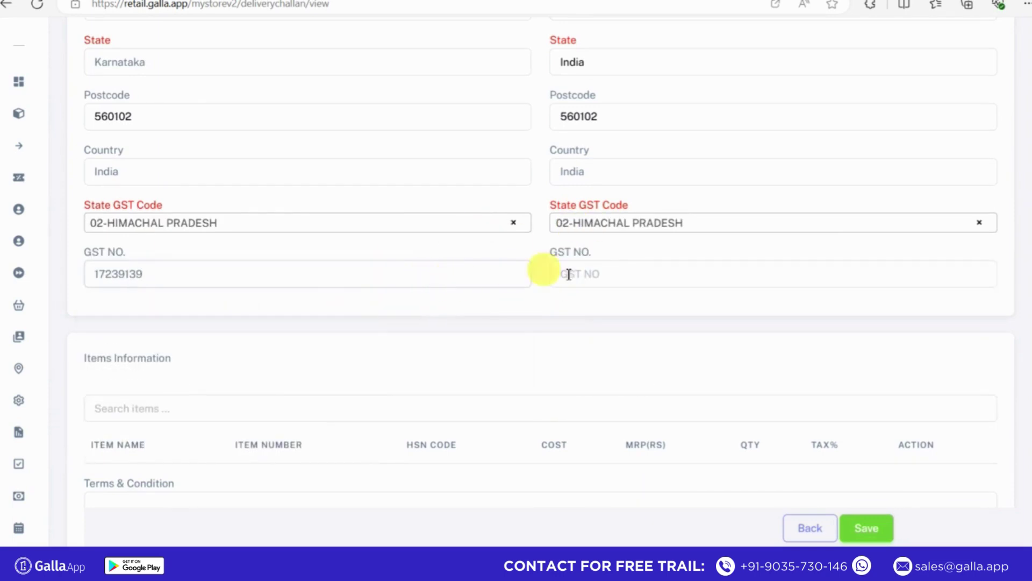
click(606, 273)
text(17826386369)
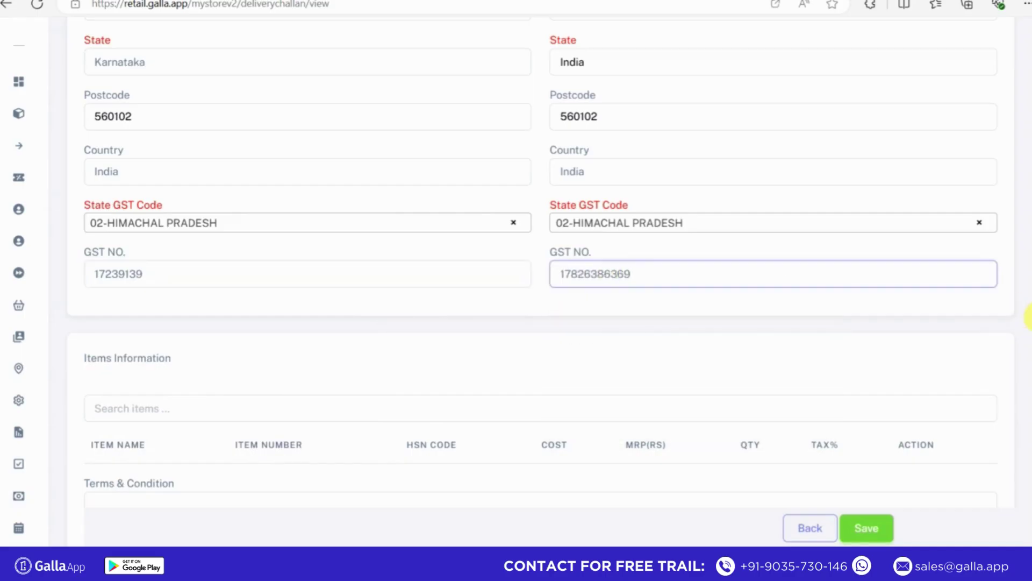
Step: Find items with "flour" and add 24 Mantra Organic Ragi Flour 500g and 24 Mantra Organic Jowar Flour 500g to the challan
scroll(1024, 350, down, 2)
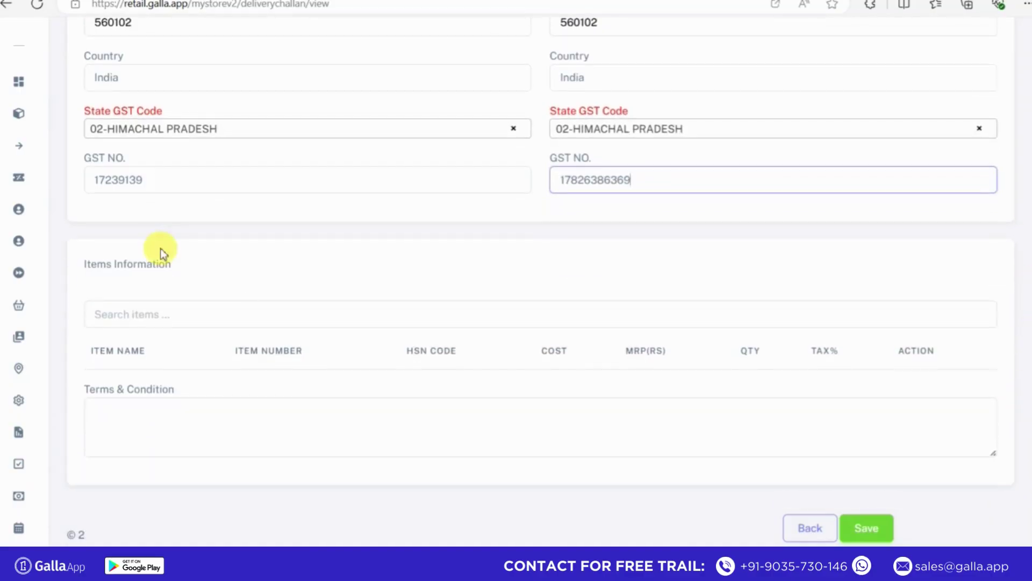
mouse_move(1020, 391)
mouse_down()
mouse_move(1024, 154)
mouse_move(1024, 322)
mouse_move(1014, 214)
mouse_move(1015, 189)
mouse_move(1027, 378)
mouse_up()
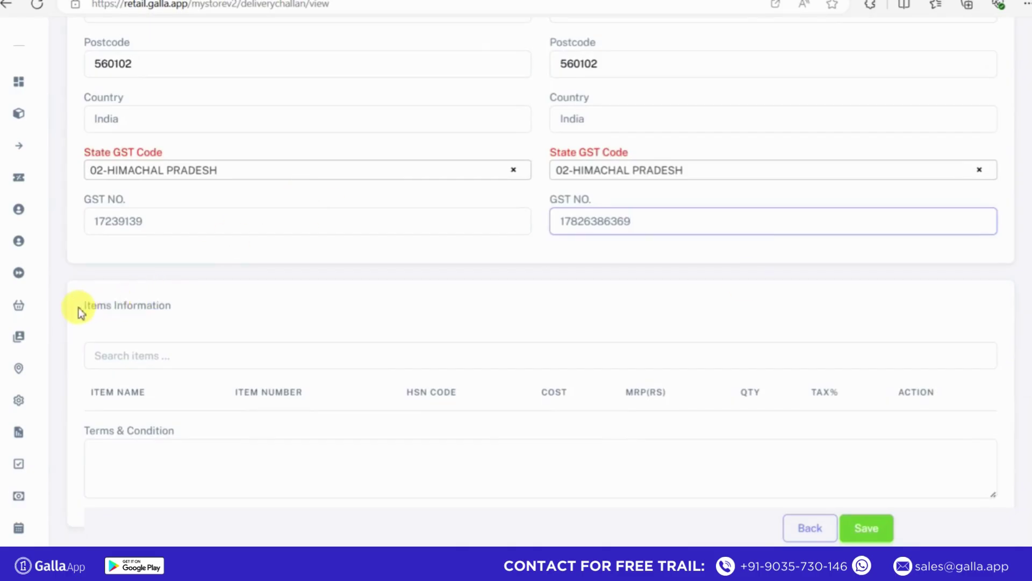
drag(79, 307, 183, 317)
click(159, 364)
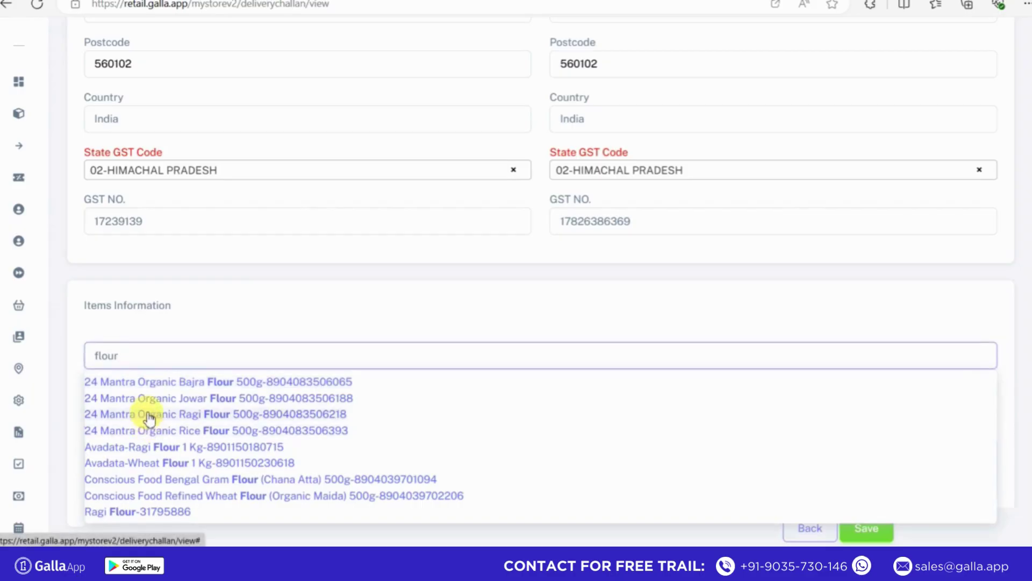
click(149, 414)
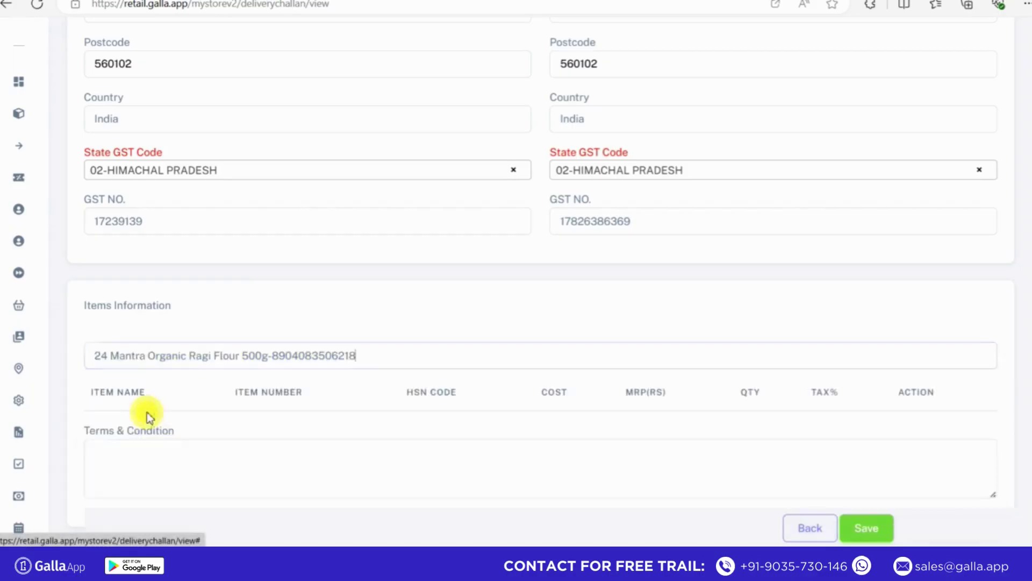
click(255, 357)
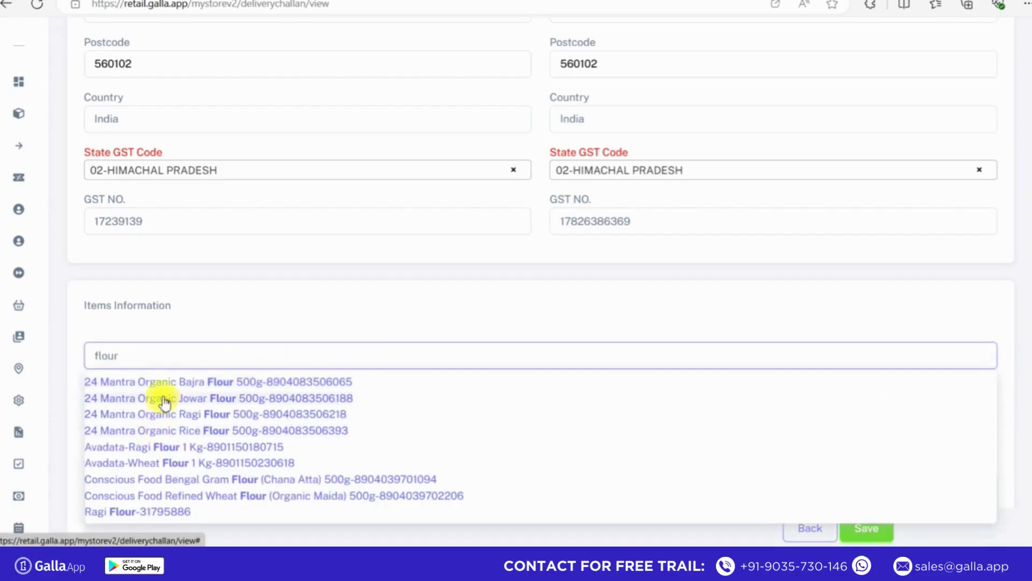
click(162, 398)
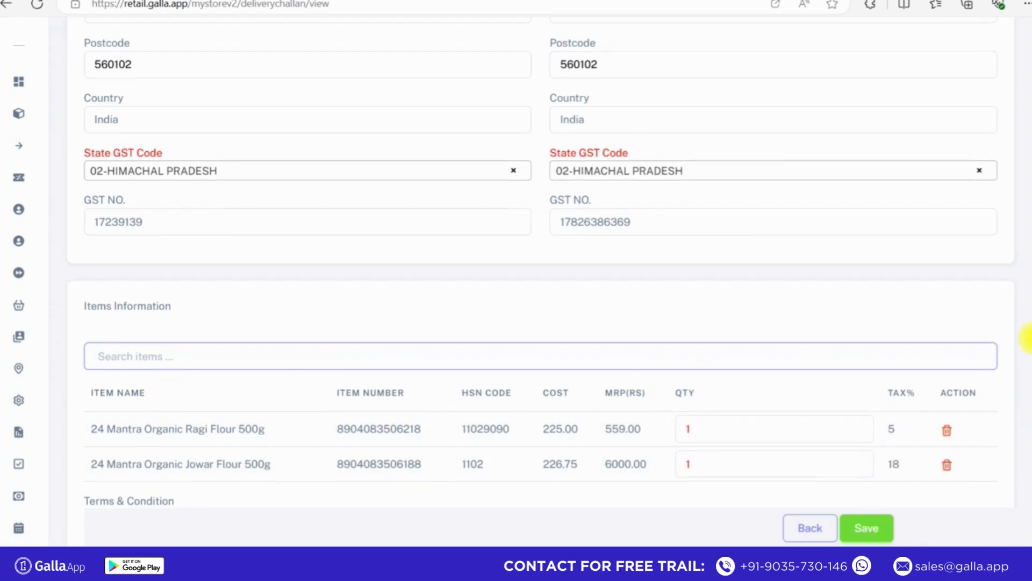
Step: Leave the terms and conditions blank and save the new delivery challan
scroll(1030, 342, down, 2)
click(159, 414)
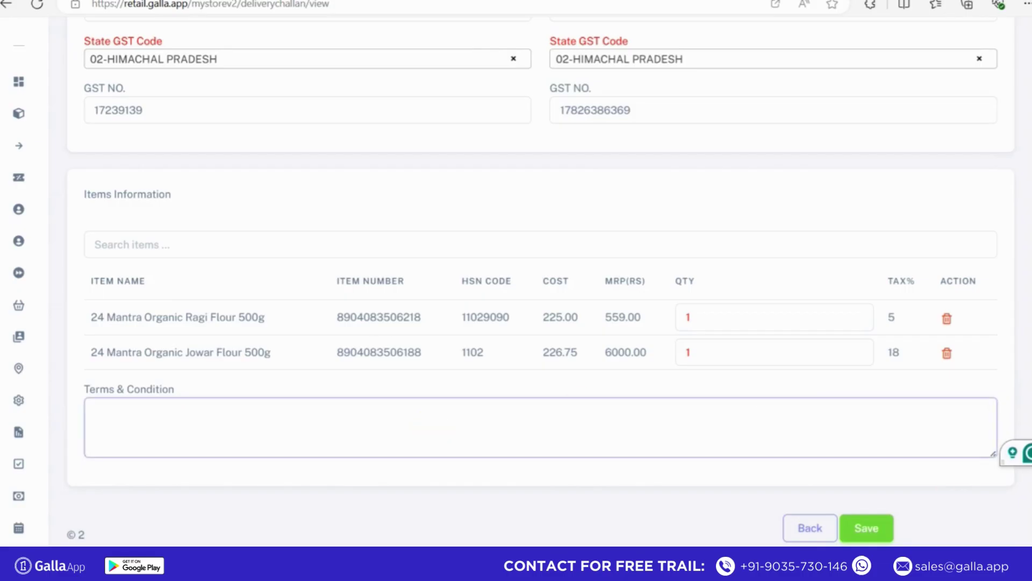
mouse_move(1024, 346)
mouse_down()
mouse_move(1024, 18)
mouse_move(1027, 357)
mouse_up()
scroll(851, 269, up, 1)
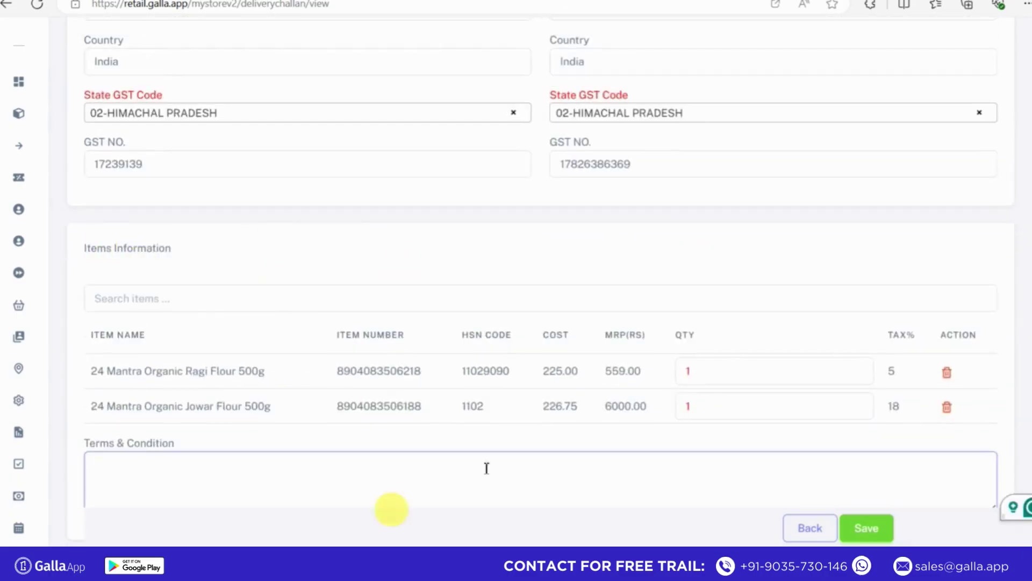
click(188, 480)
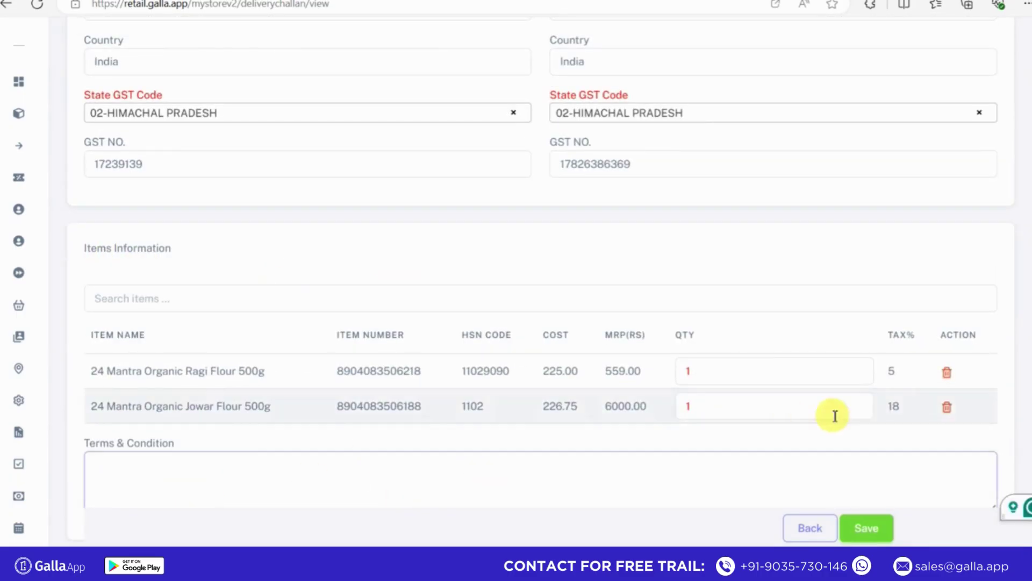
scroll(1027, 340, down, 1)
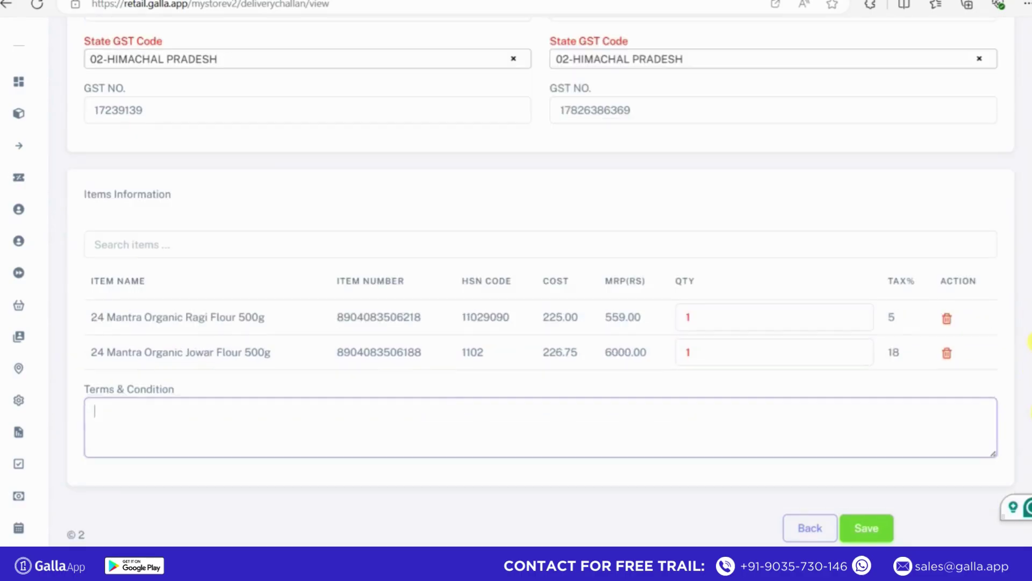
click(867, 530)
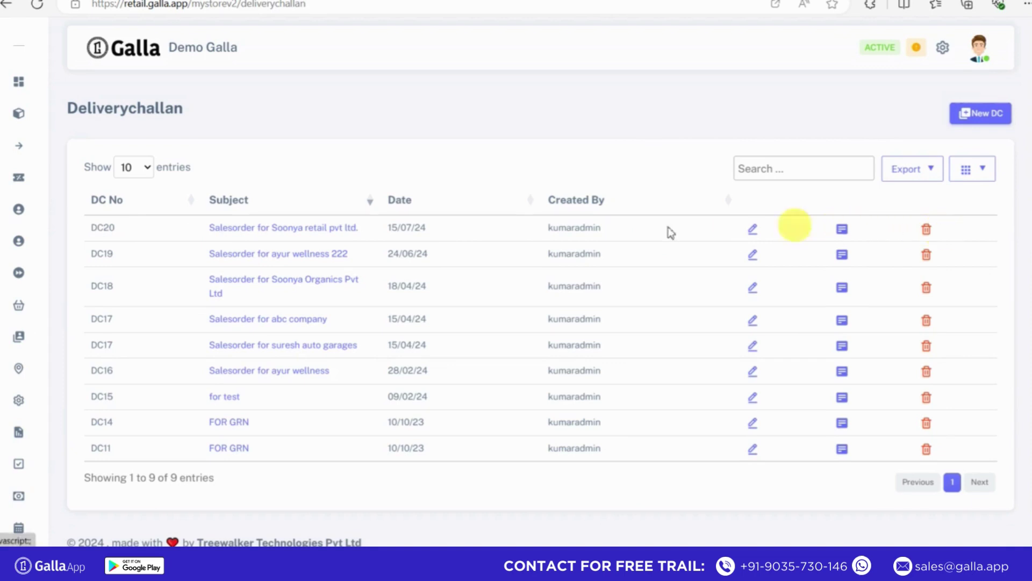
Step: Delete the "Salesorder for Soonya retail pvt ltd." challan from the list and confirm the deletion
click(927, 235)
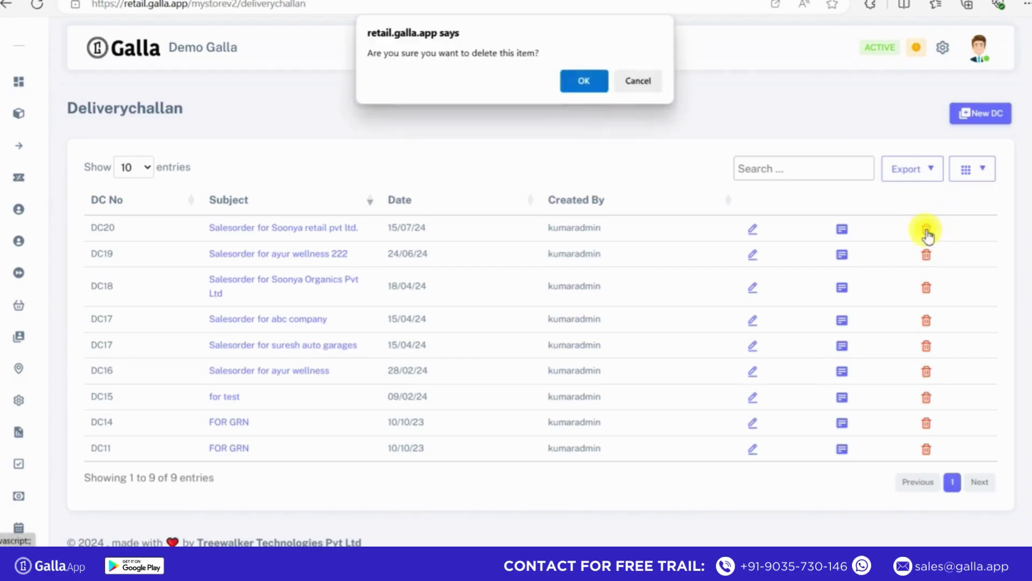
click(582, 81)
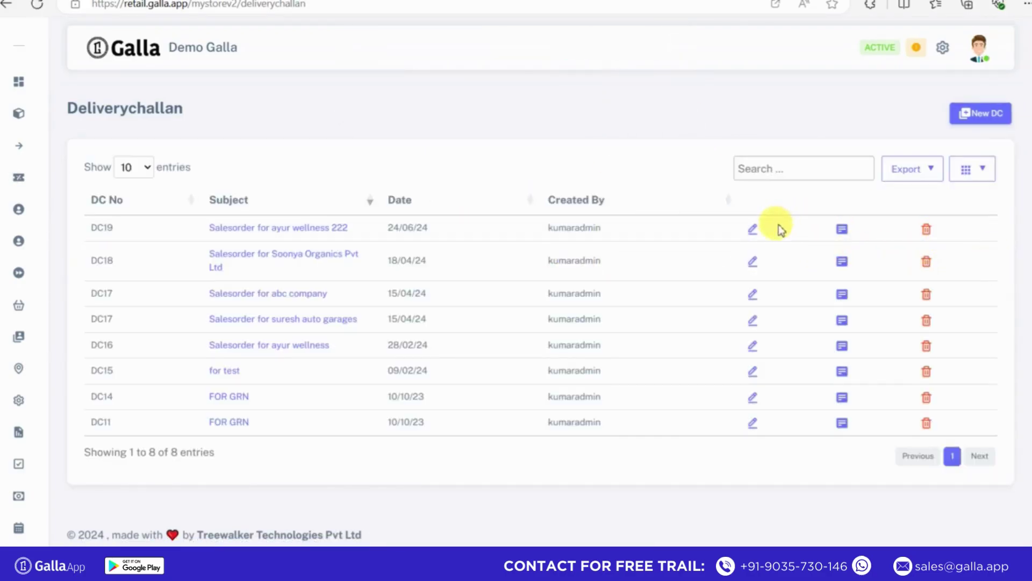
Step: Review the details and items of the "Salesorder for ayur wellness 222" challan, and open it for editing
click(843, 230)
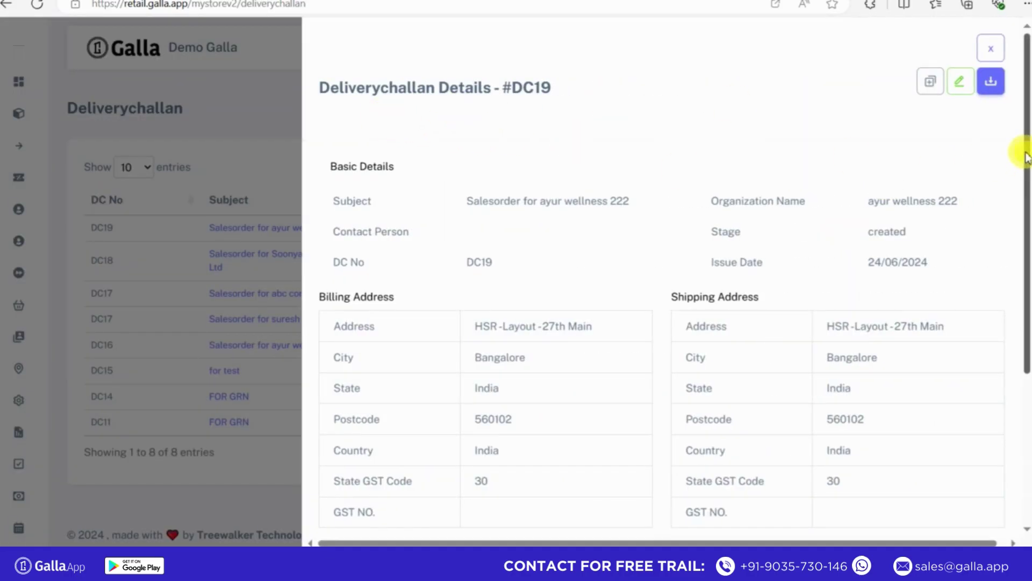
drag(1027, 156, 1011, 400)
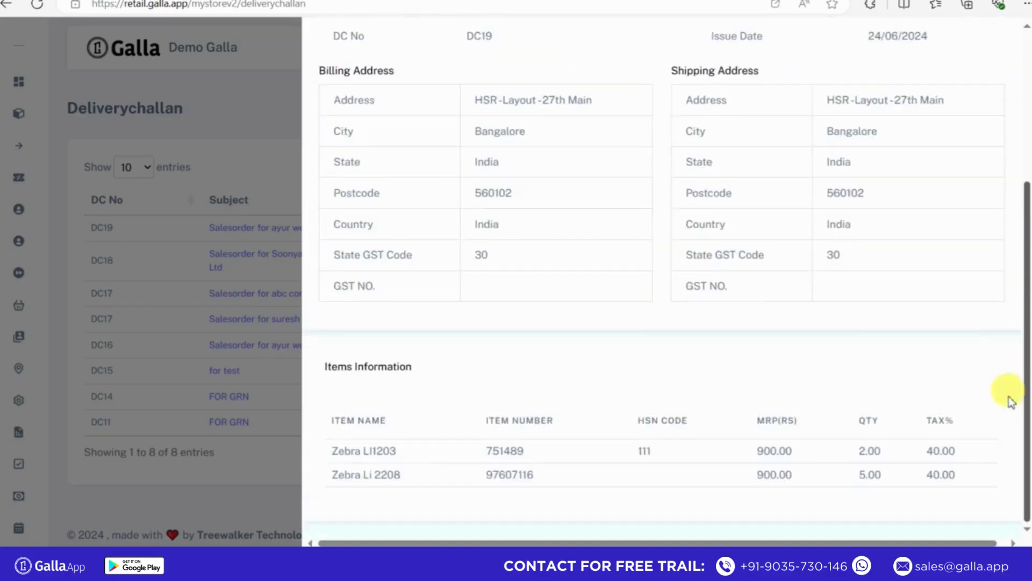
scroll(1011, 400, up, 5)
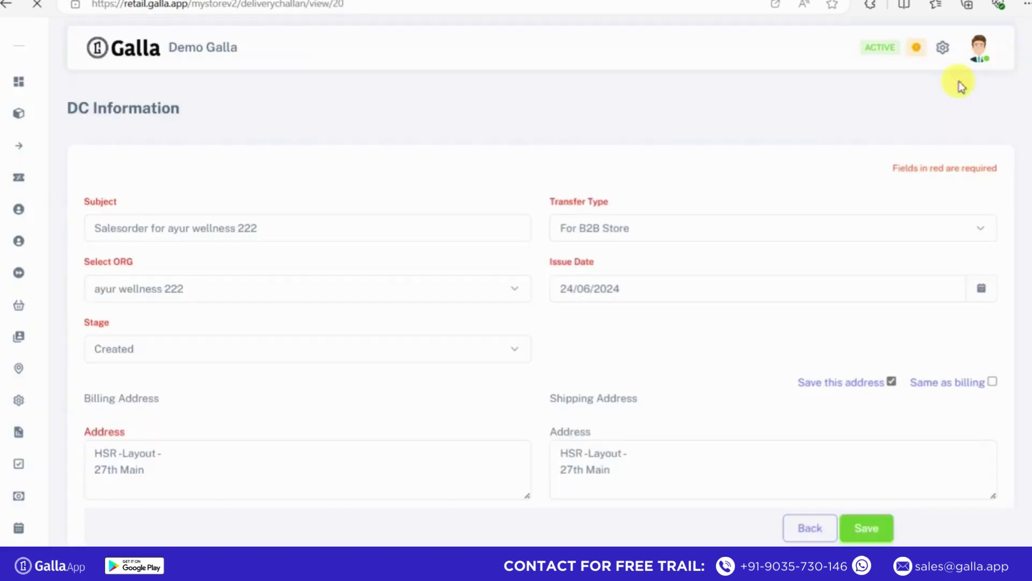
Step: Enter the GST number for the shipping address of the "Salesorder for ayur wellness 222" challan and save it
scroll(1025, 126, down, 10)
scroll(1025, 127, up, 1)
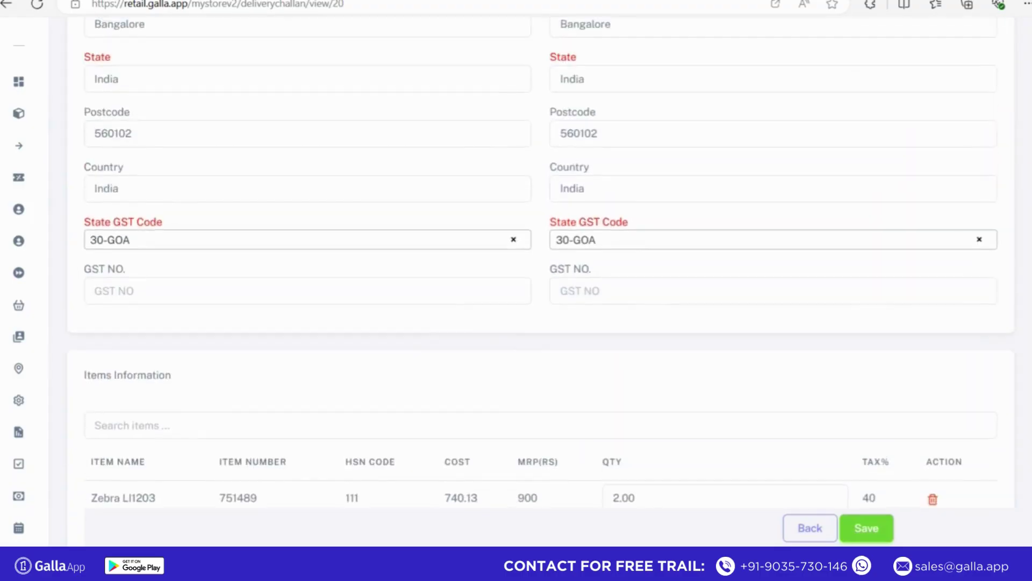
click(598, 284)
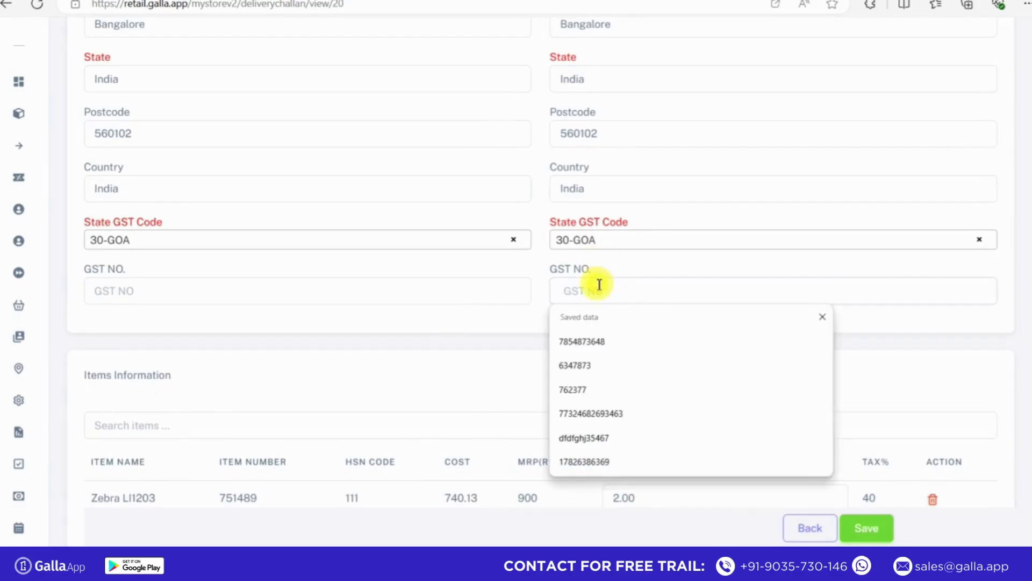
text(8328648726348)
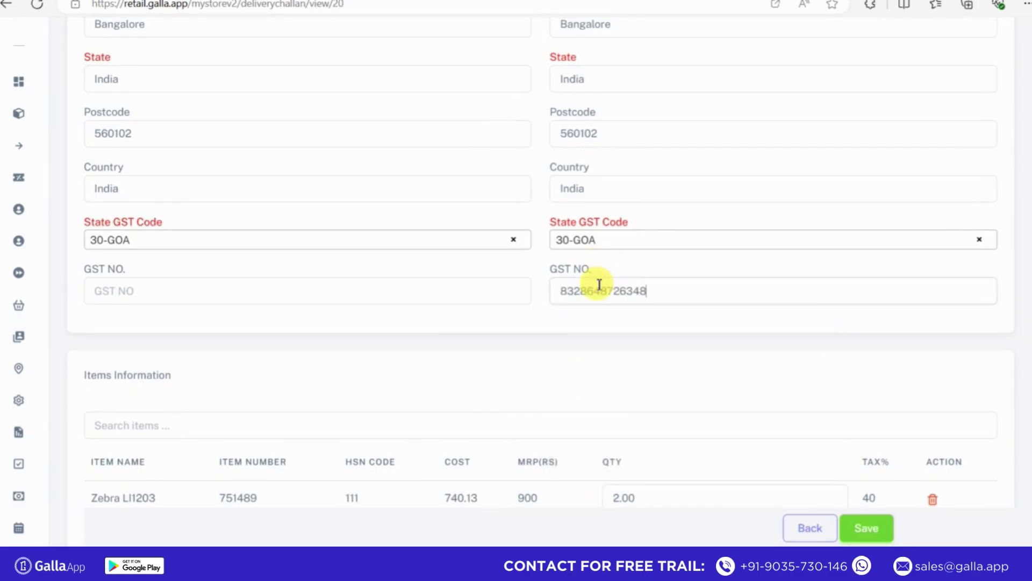
click(864, 528)
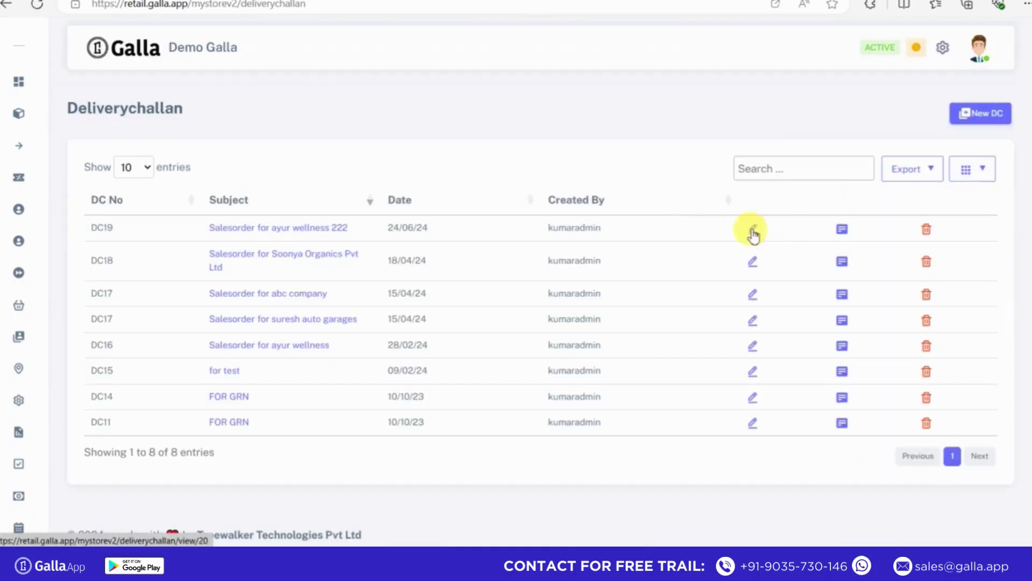
Step: View the delivery challan details of DC19, including its billing and shipping addresses, and return to the challan list
click(843, 231)
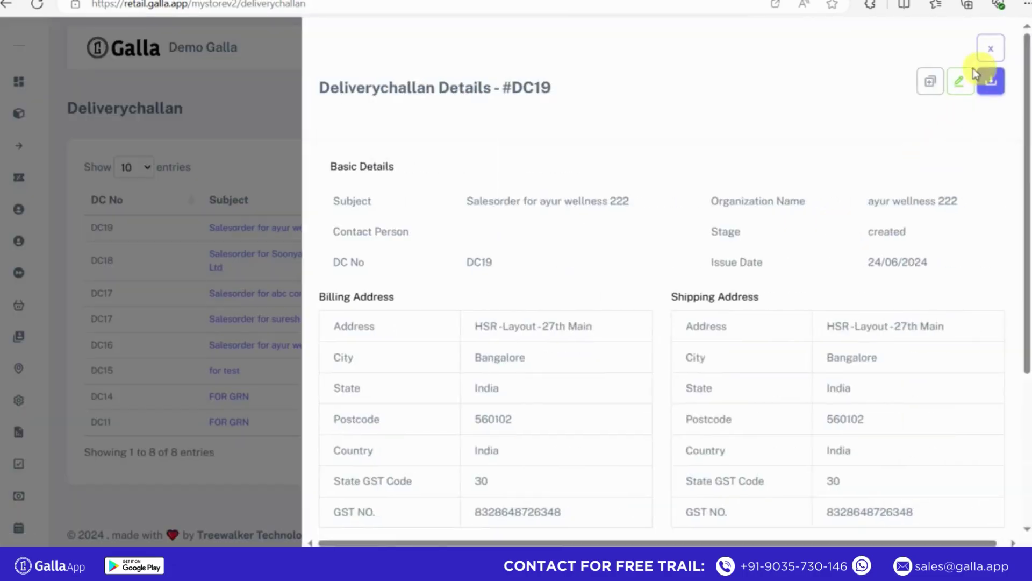
click(928, 85)
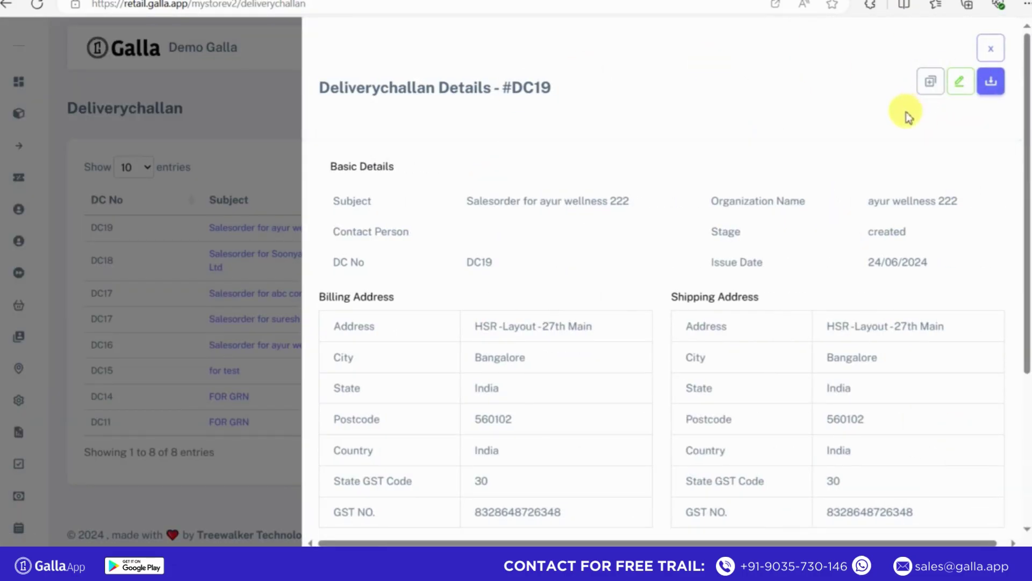
click(991, 49)
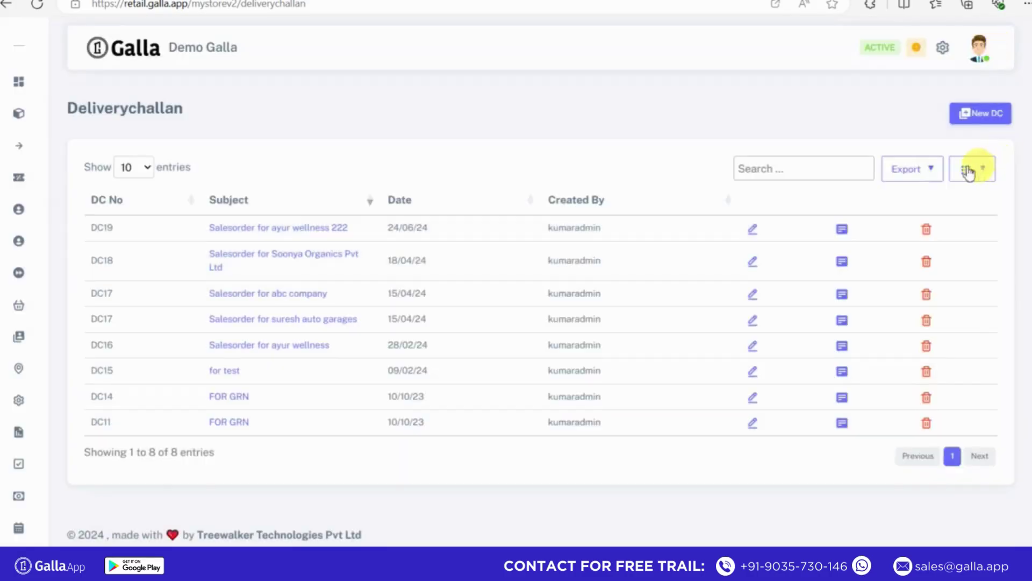
Step: Reopen the DC19 challan for editing, look over its DC information and save it
click(754, 233)
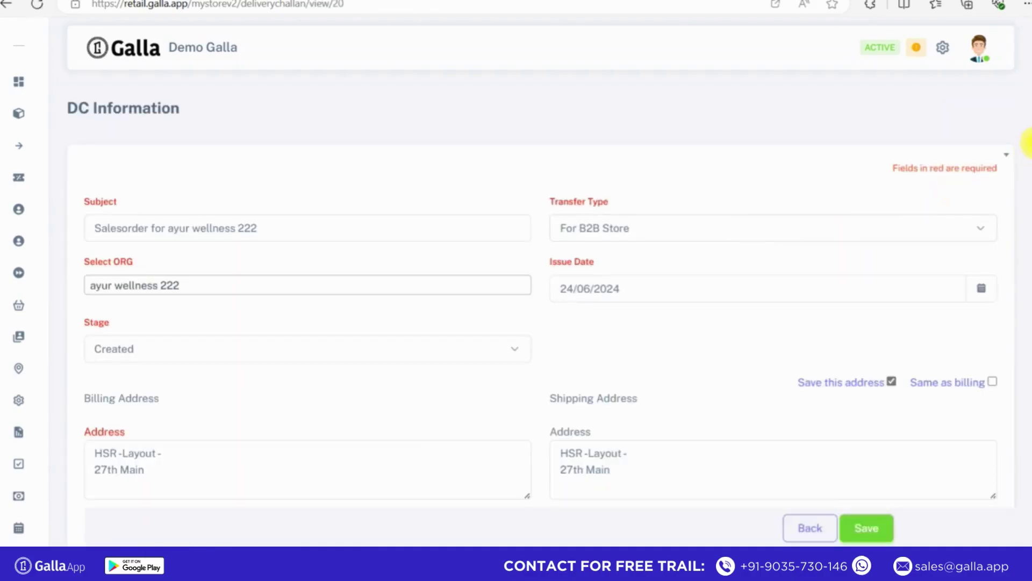
drag(1030, 143, 1027, 110)
mouse_move(133, 373)
click(865, 533)
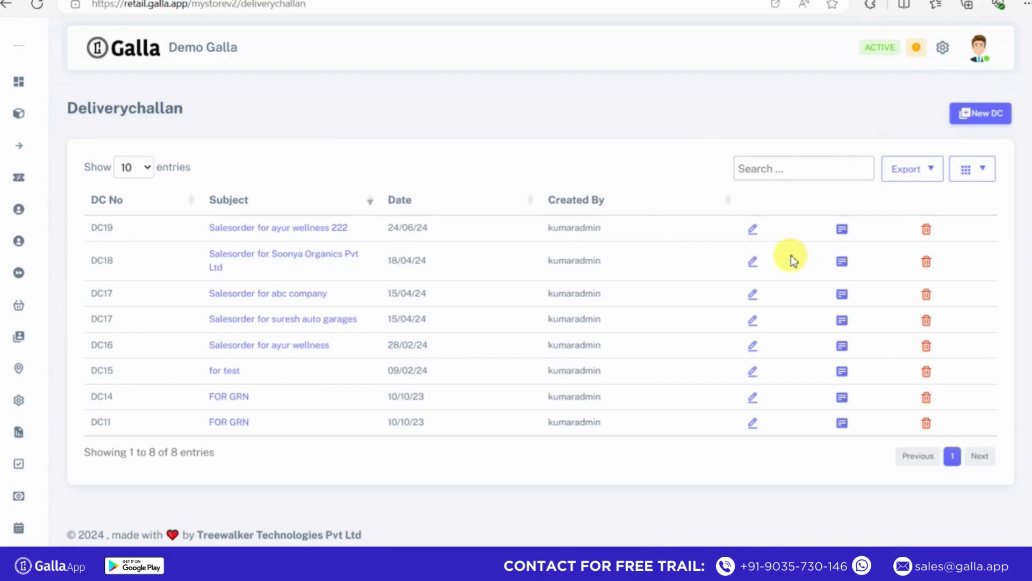
Step: Export the delivery challan list as an Excel file and dismiss the download notice
click(934, 171)
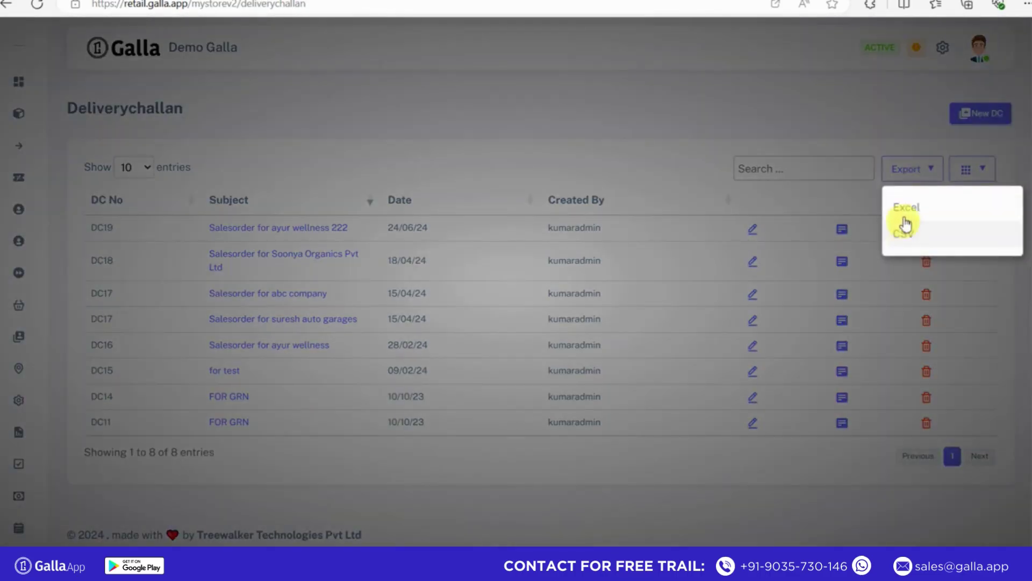
click(905, 215)
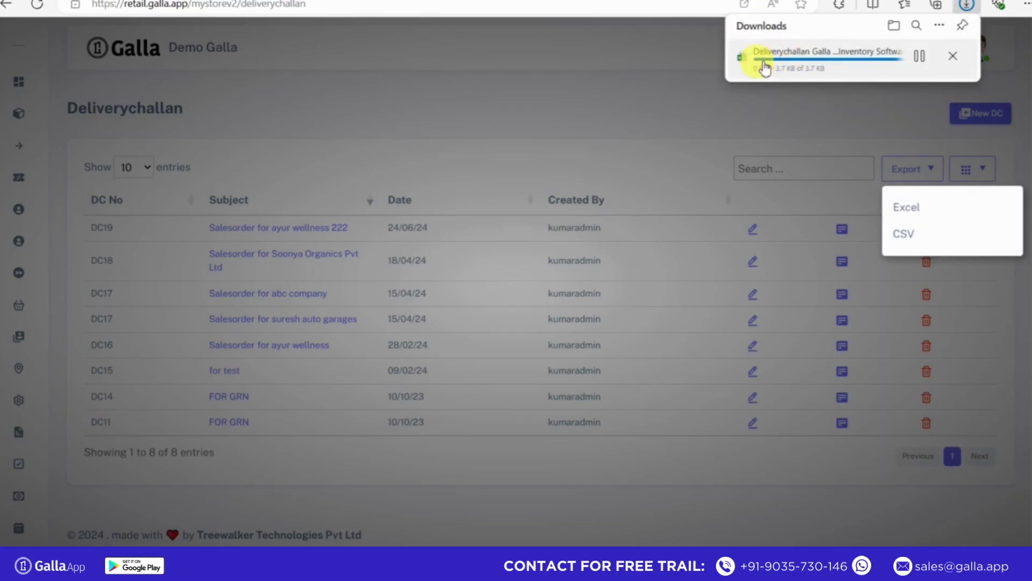
click(664, 83)
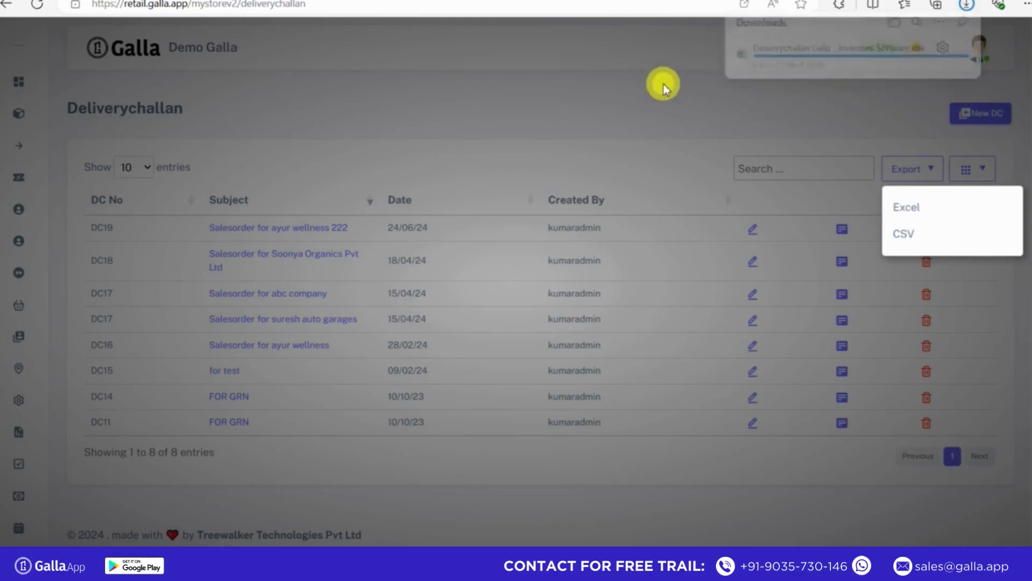